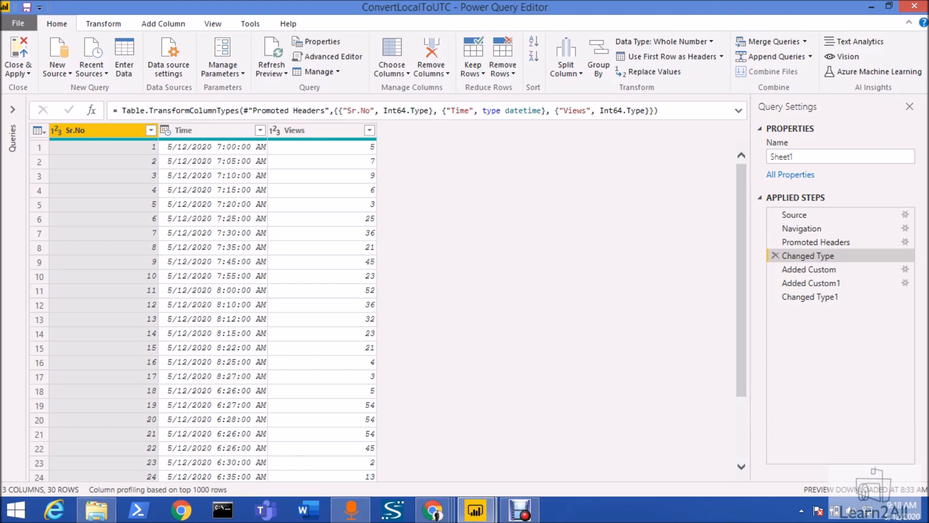
Start a new custom column for the Time data, inserting it right after the Changed Type step
click(224, 136)
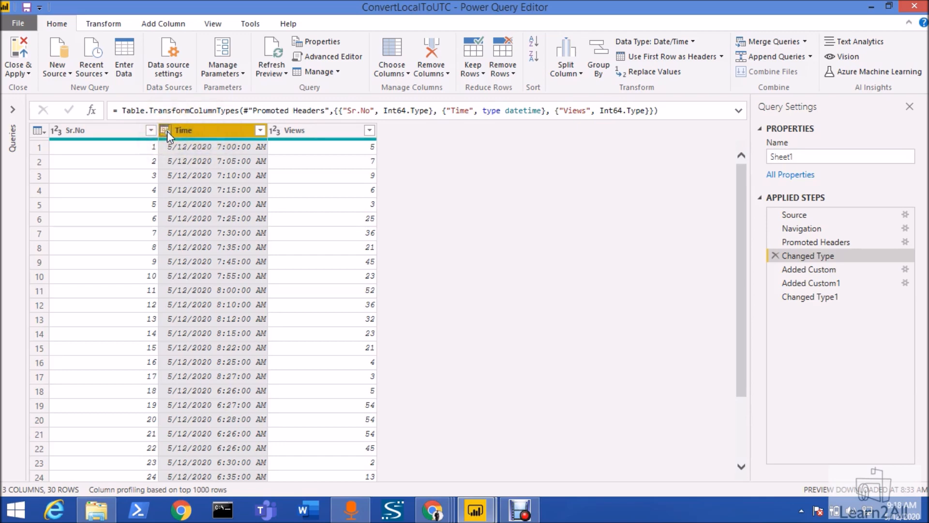
click(102, 22)
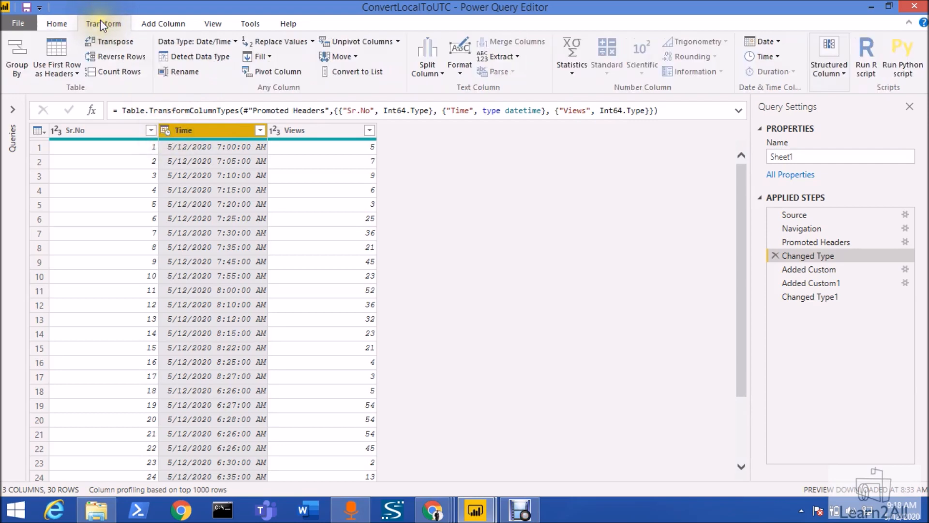
click(165, 29)
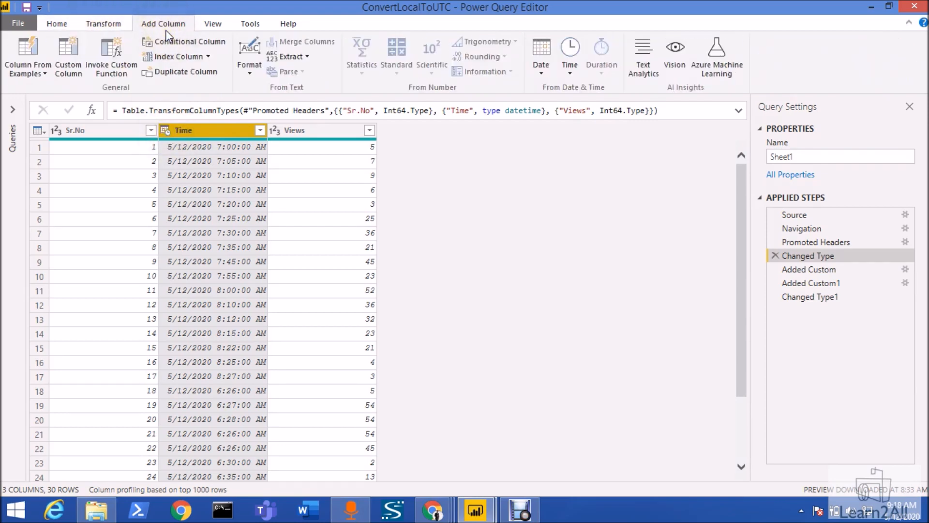
click(77, 63)
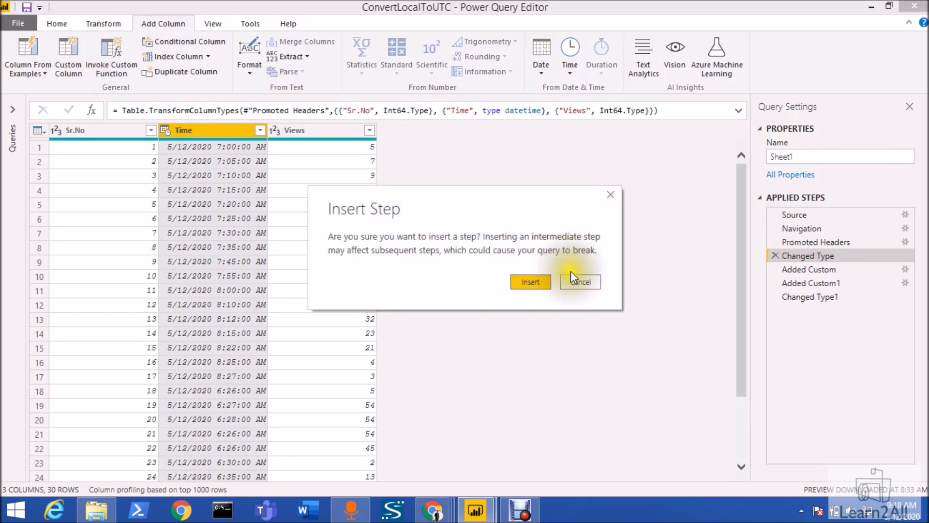
click(526, 288)
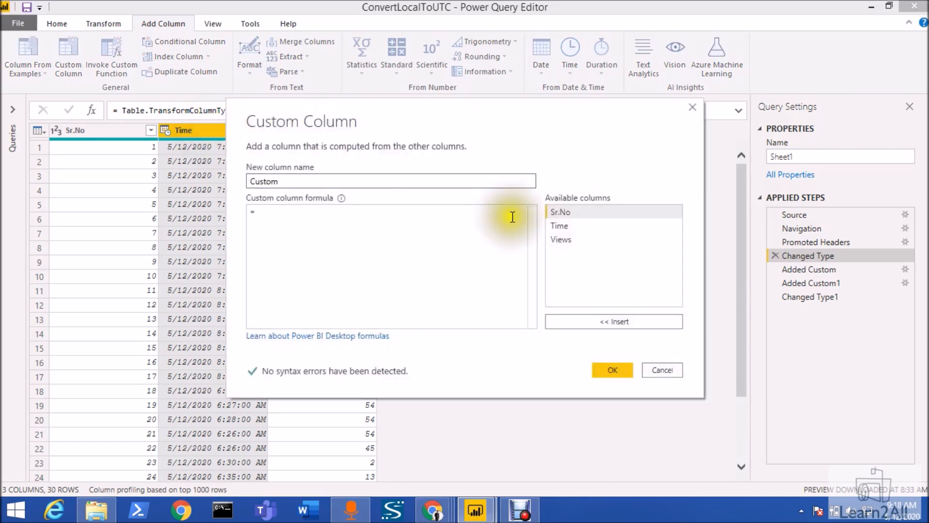
Enter DateTime.From([Time]) as the custom column's formula, and discard the column without adding it
click(310, 213)
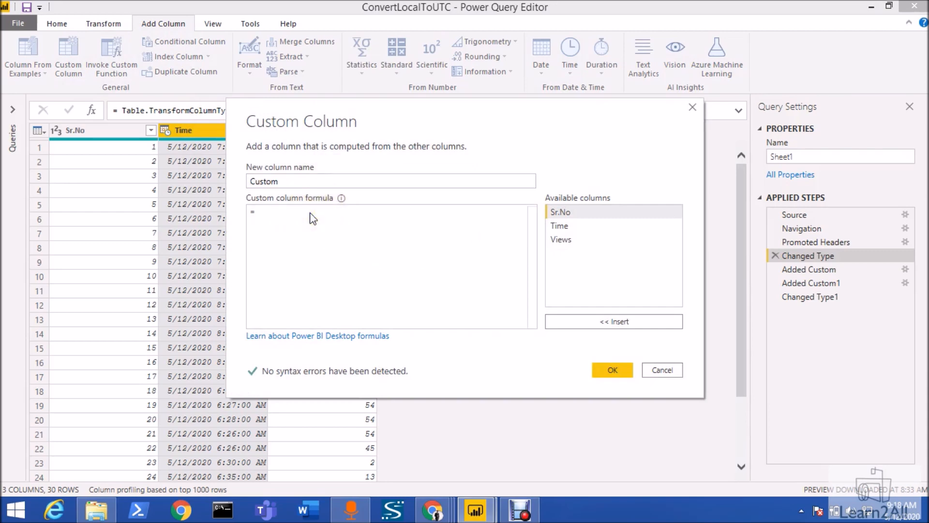
text(D)
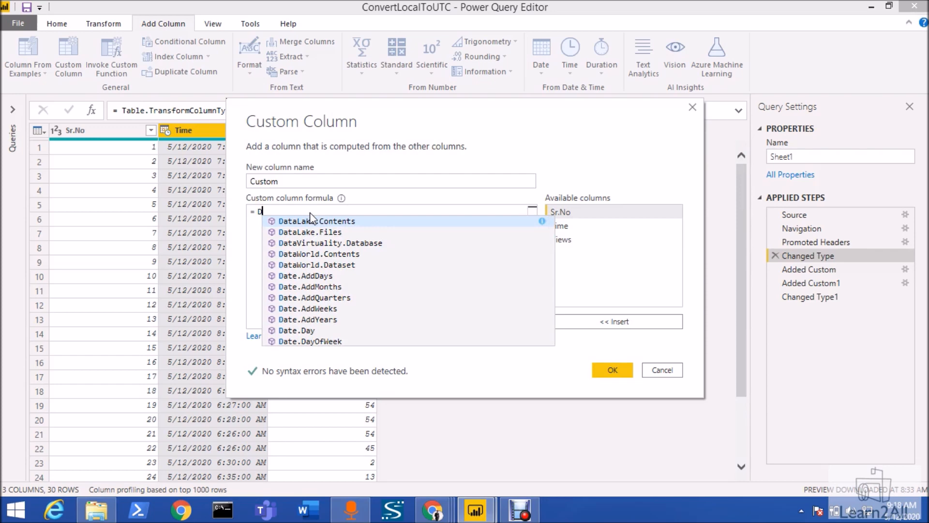
text(tetime)
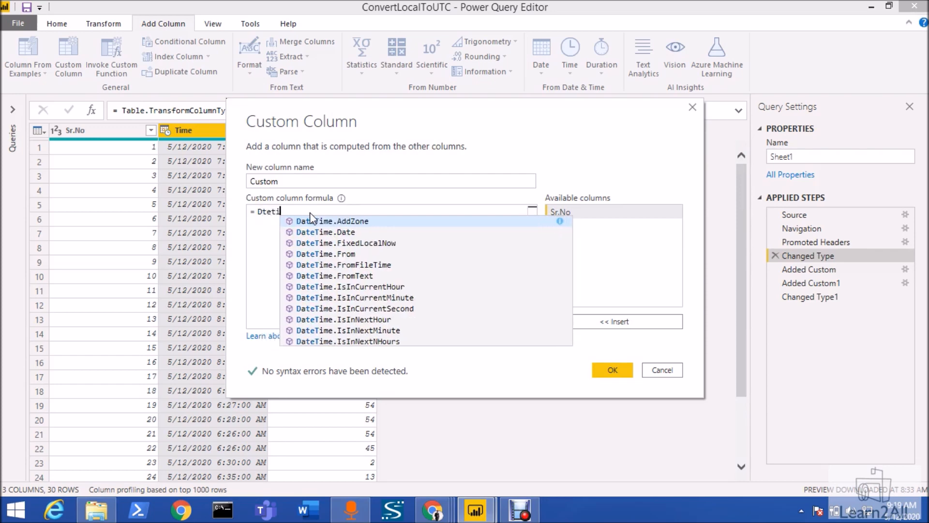
key(Down)
key(Down)
key(Down)
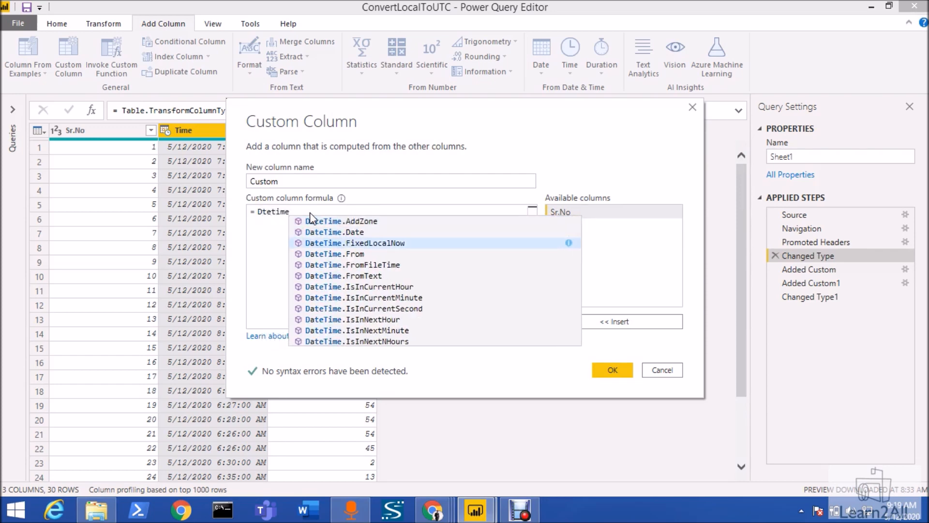
key(Tab)
text(()
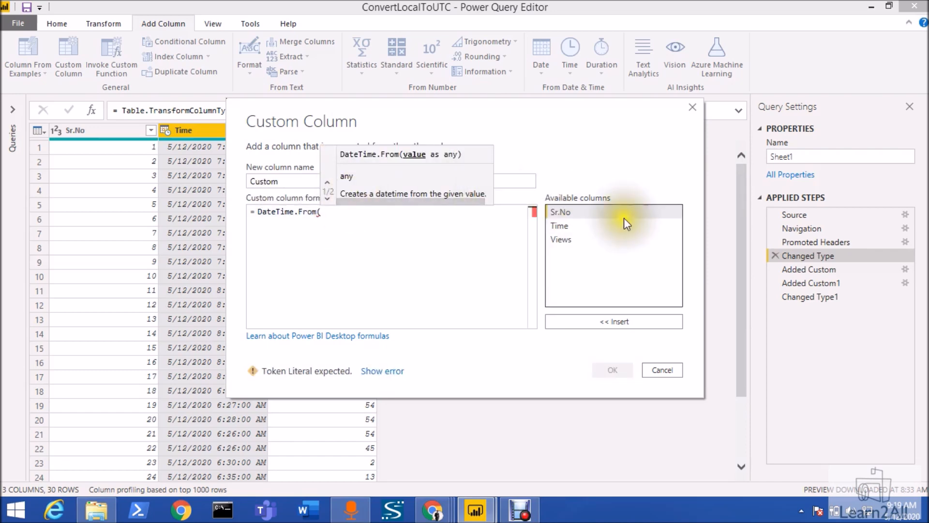
click(605, 226)
click(587, 322)
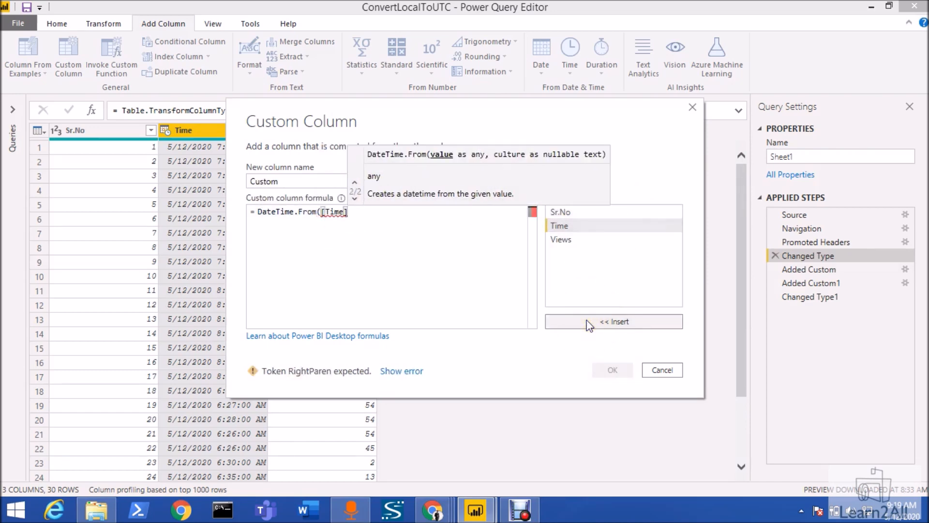
text())
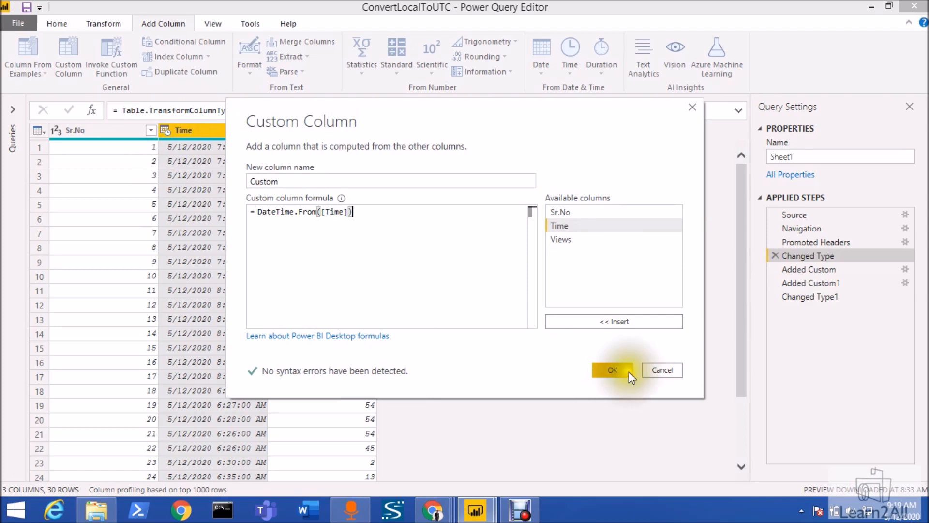
click(660, 371)
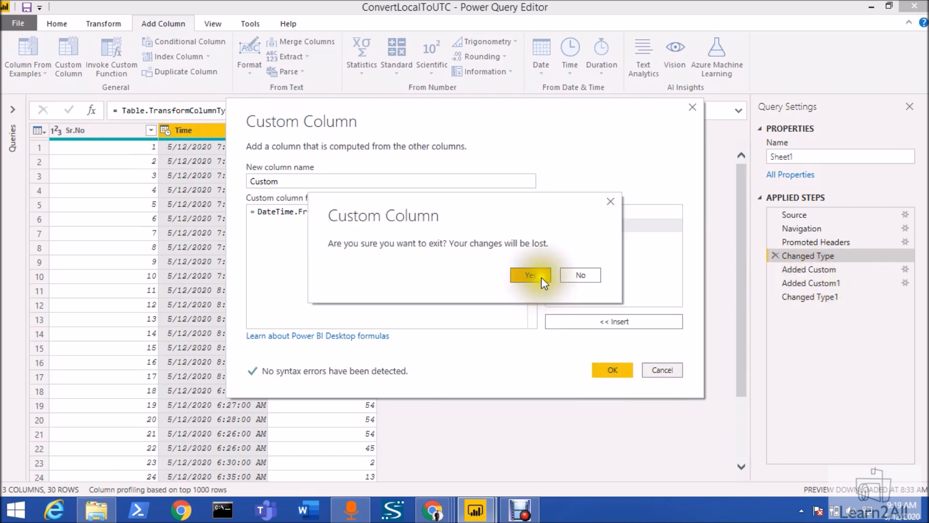
click(541, 277)
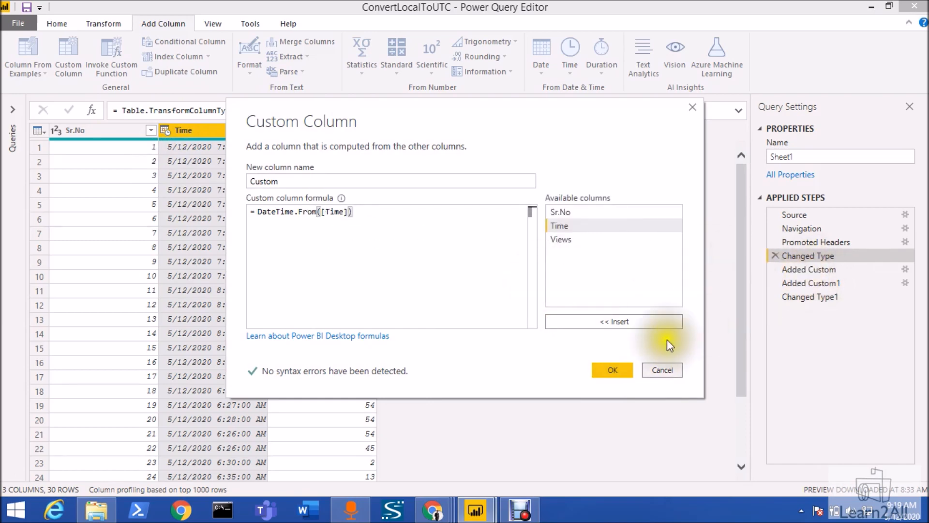
click(661, 370)
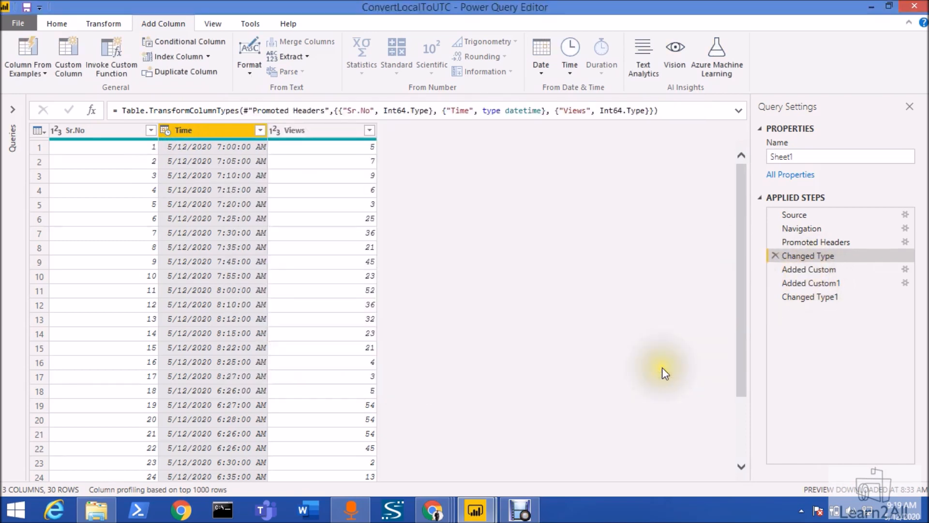
Review the Added Custom step and inspect the full value in the first row of the ConverttoTZ column
click(808, 272)
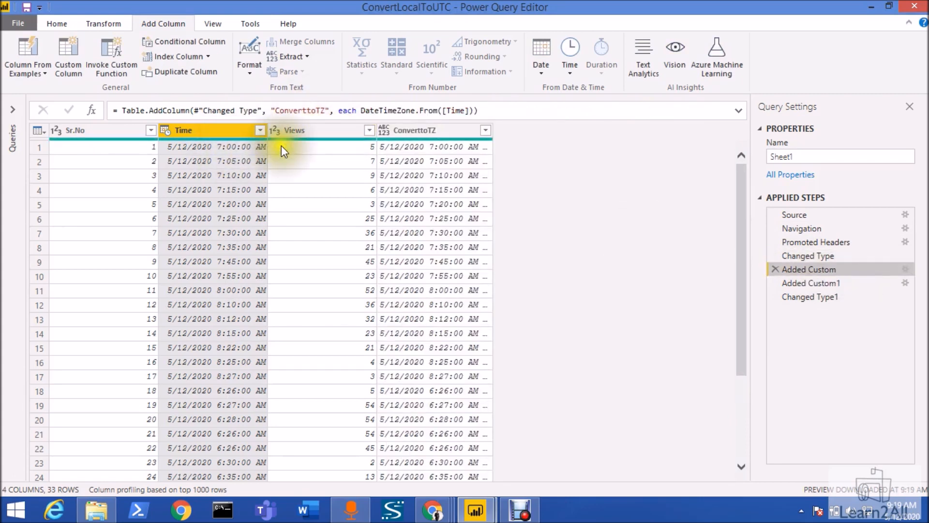
click(444, 151)
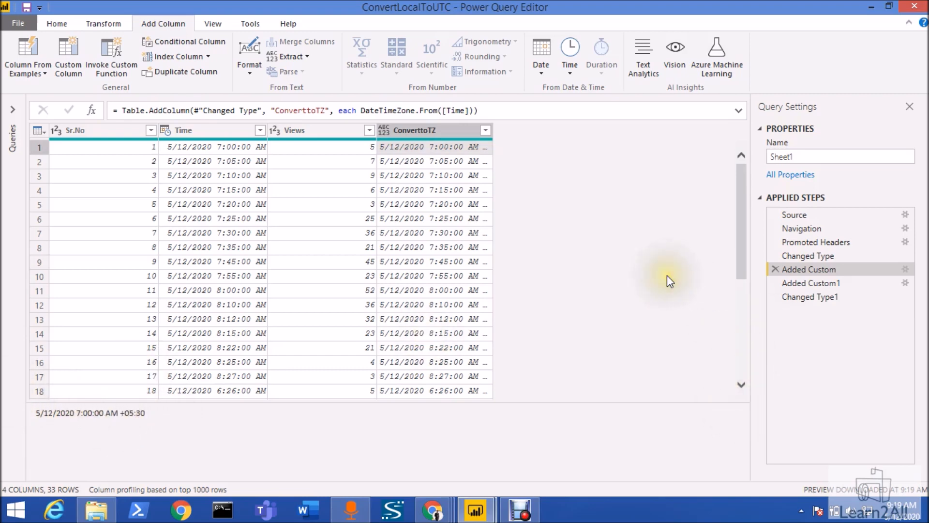
Start another custom column, inserting it right after the Added Custom step
click(60, 49)
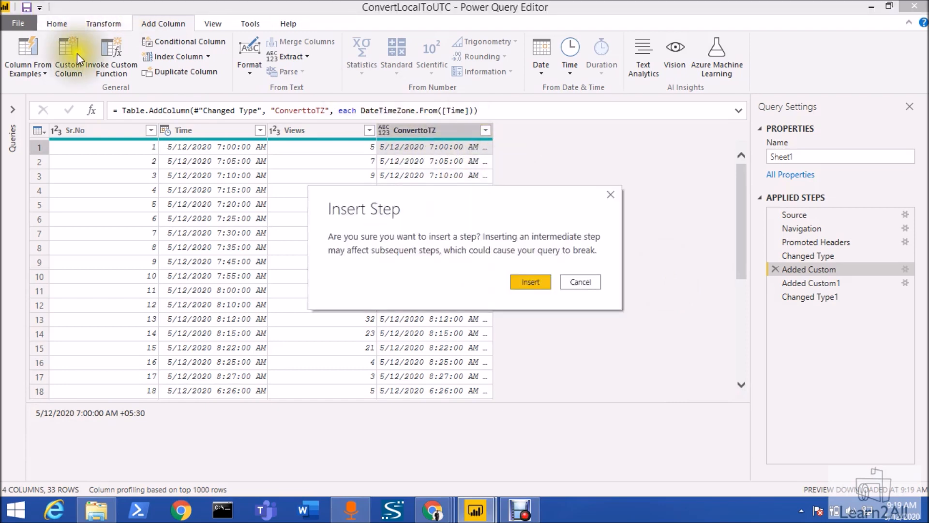
click(532, 282)
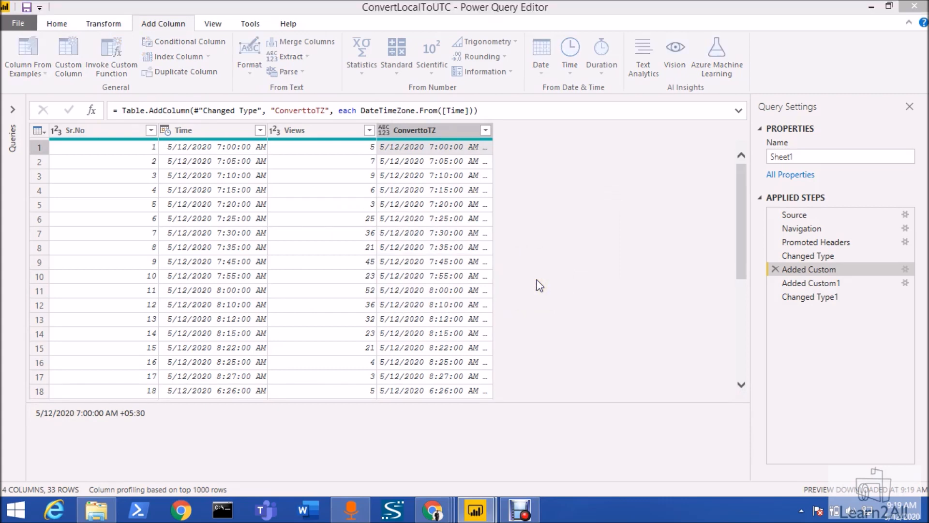
click(510, 259)
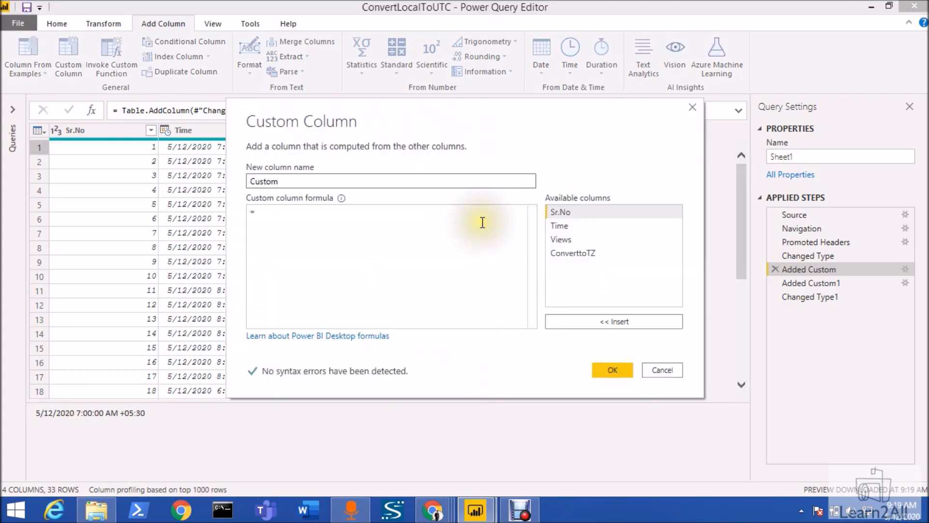
Enter DateTimeZone.ToUtc([ConverttoTZ]) as the custom column's formula, and discard the column without adding it
text(date)
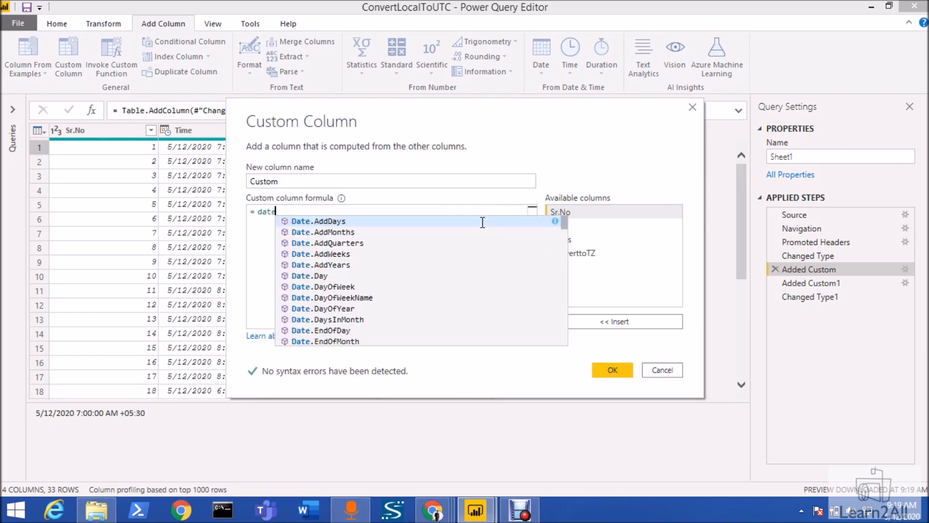
text(timez)
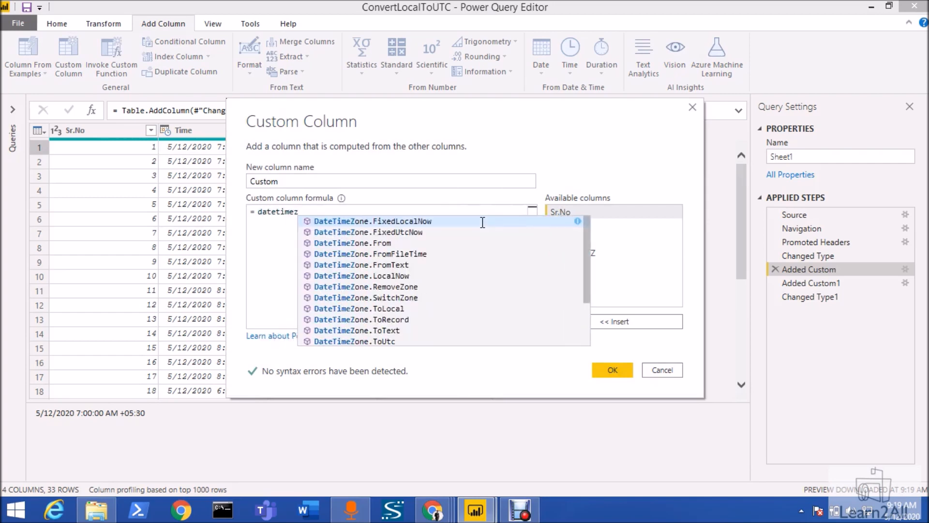
key(Down)
key(Down)
key(Down)
key(Down)
key(Down)
key(Down)
key(Down)
key(Down)
key(Down)
key(Down)
key(Down)
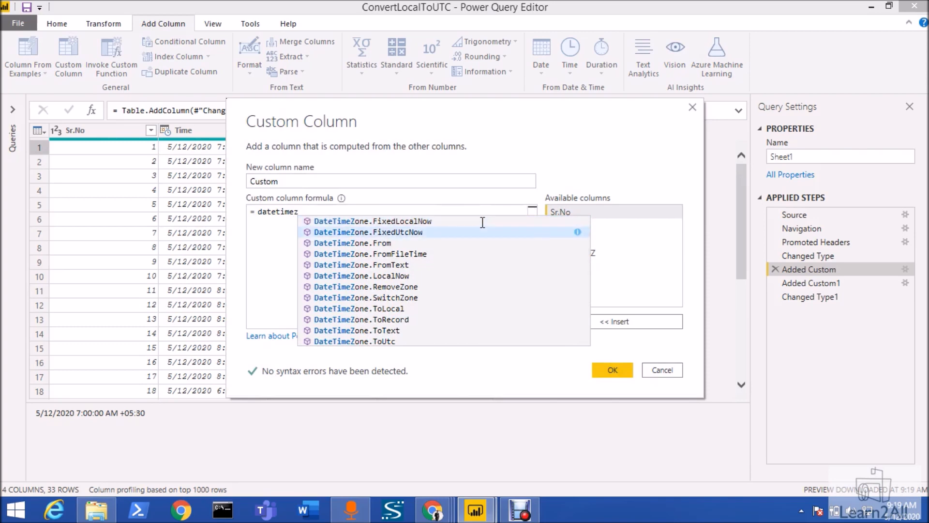
key(Up)
key(Down)
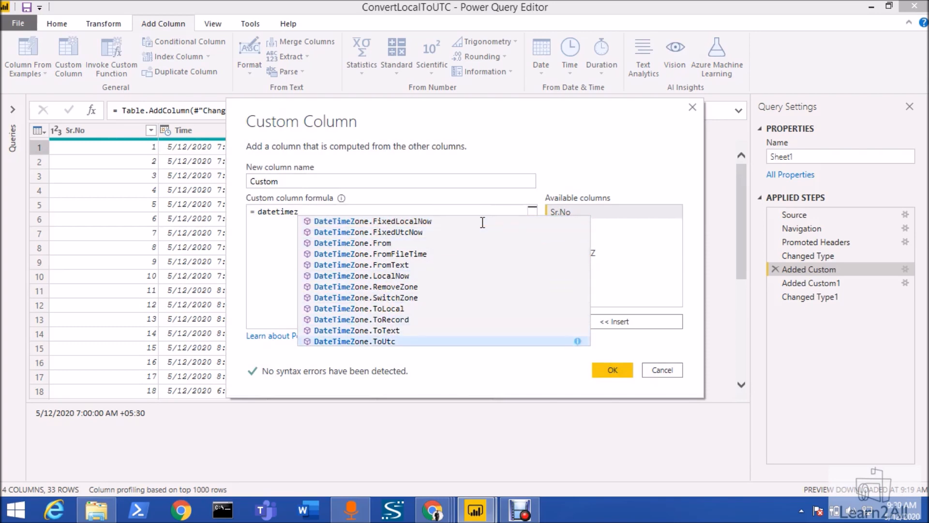
key(Tab)
text(()
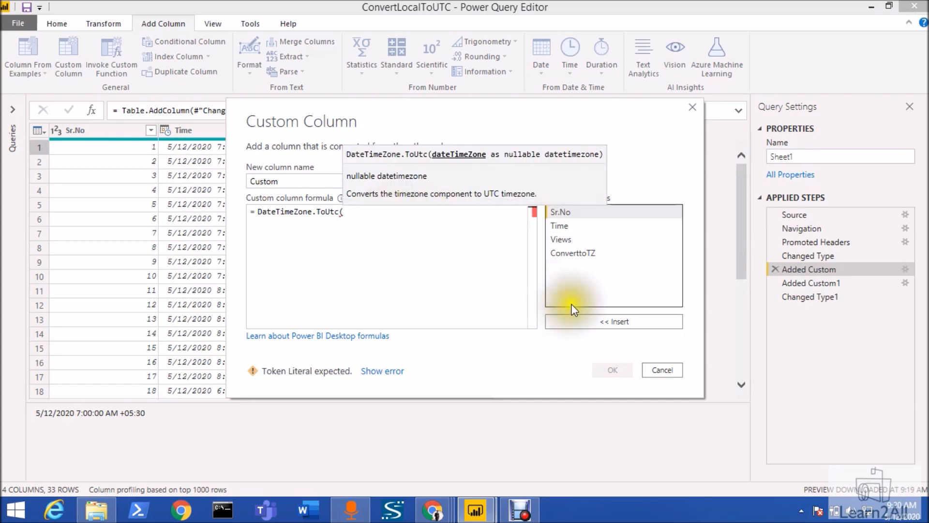
click(587, 254)
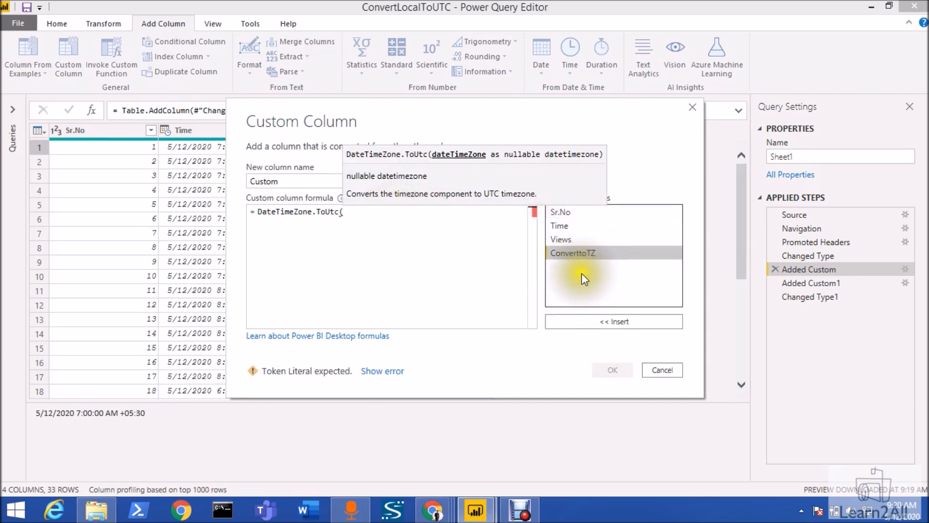
click(604, 326)
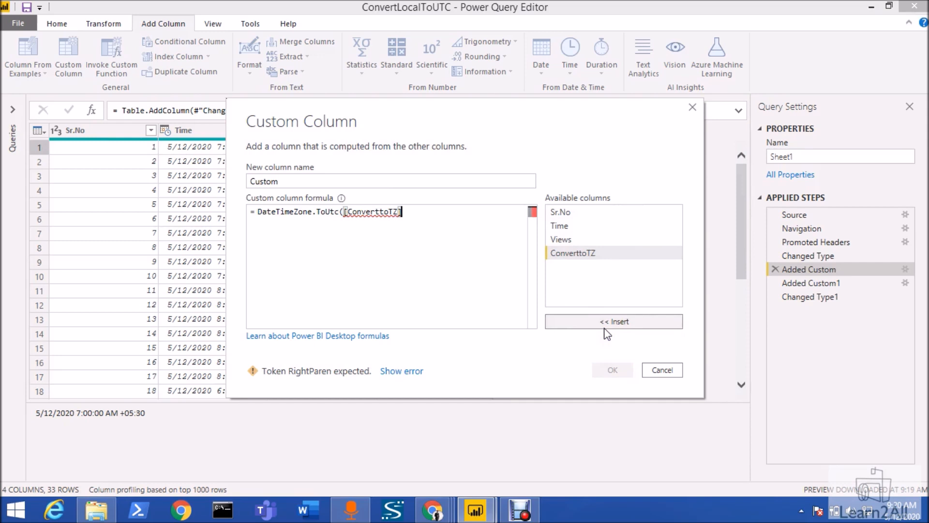
text())
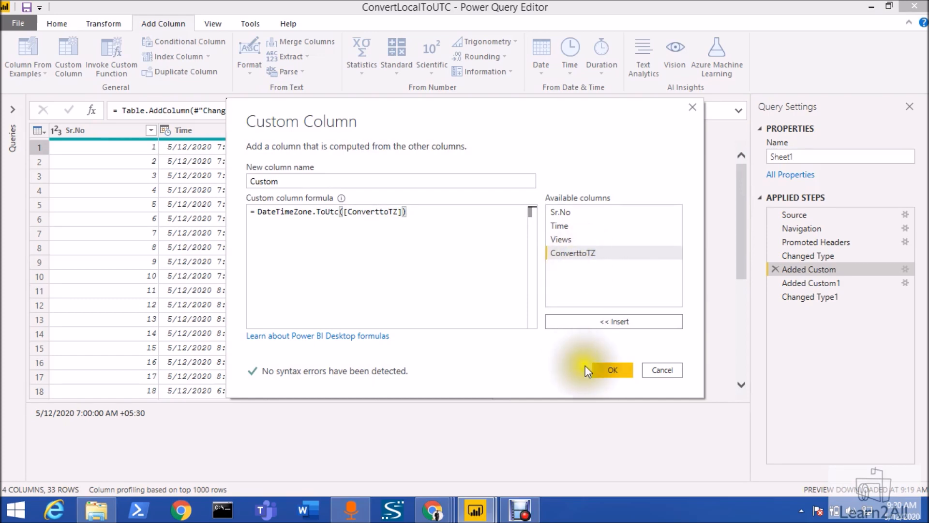
click(663, 370)
click(533, 274)
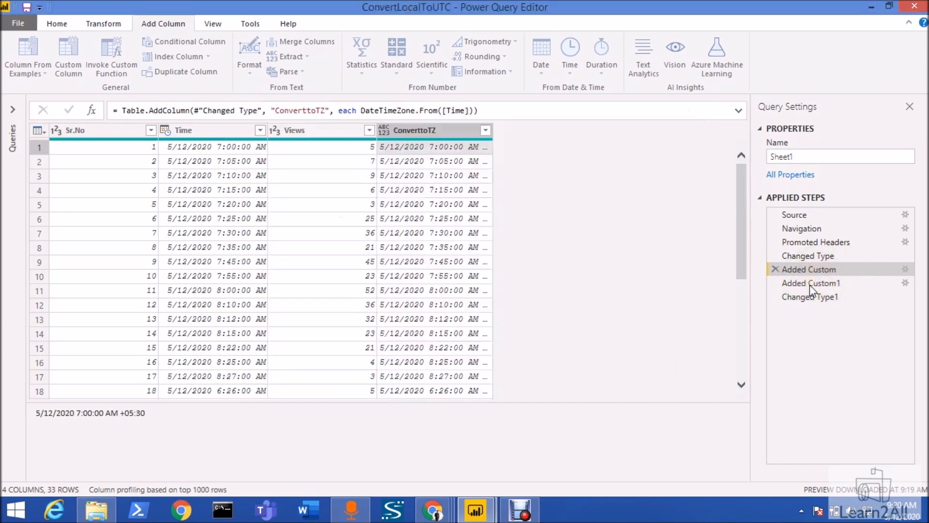
Review the Added Custom1 step with the first UTCTime value in full, and the Changed Type1 step
click(834, 284)
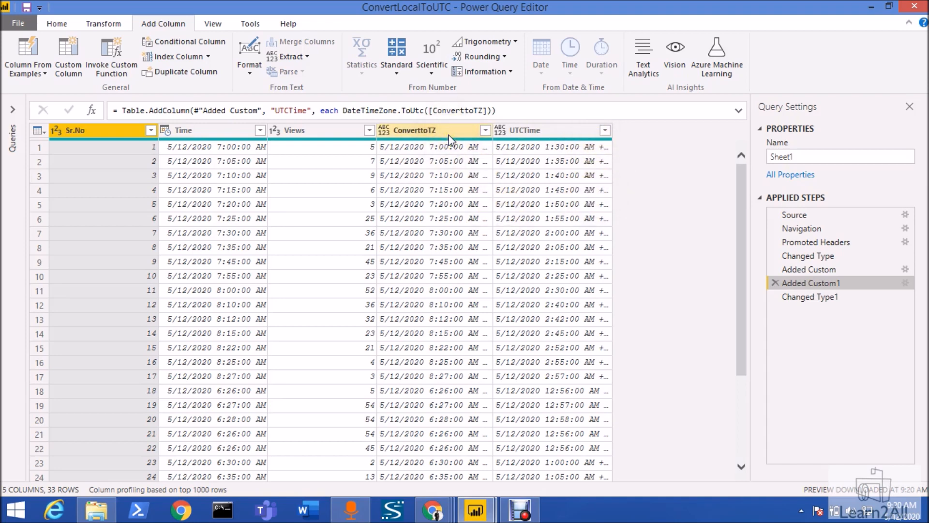
click(541, 144)
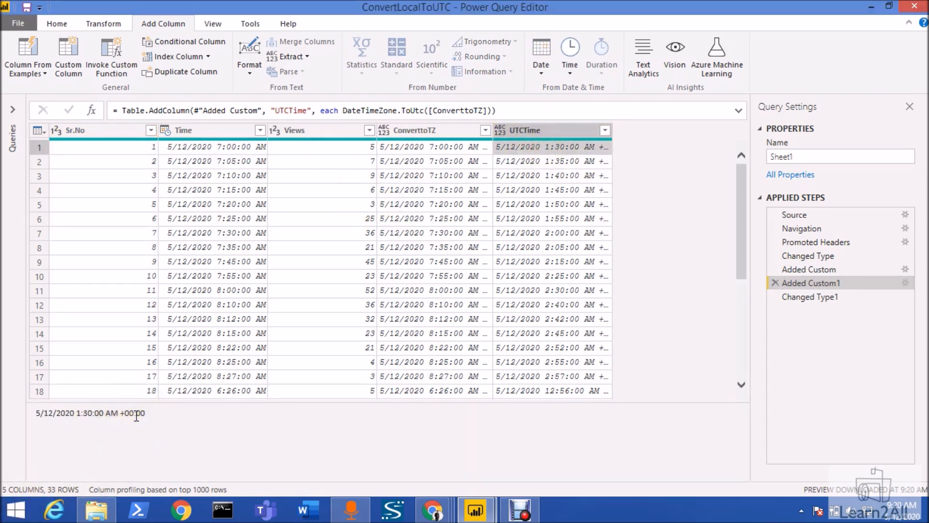
click(805, 296)
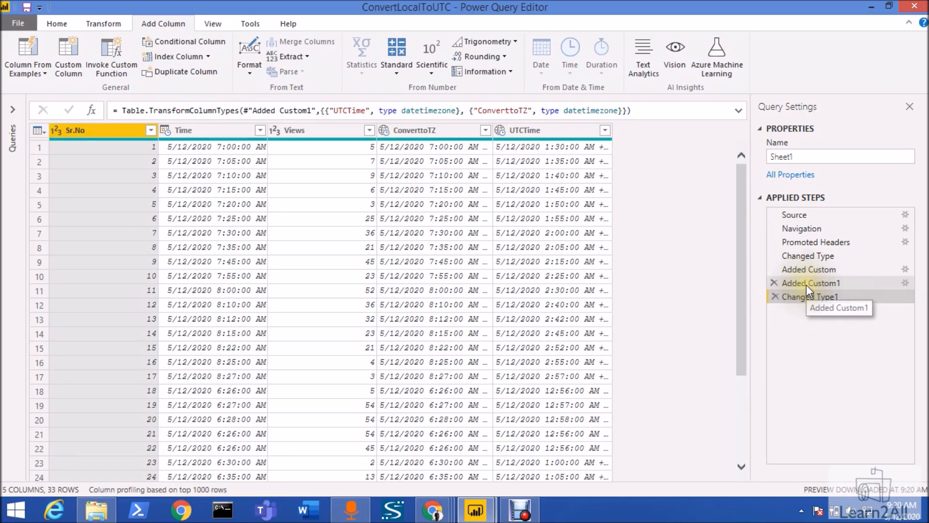
At the Added Custom1 step, show the data type choices for ConverttoTZ and UTCTime, including Date/Time/Timezone, without applying one
click(807, 284)
click(408, 132)
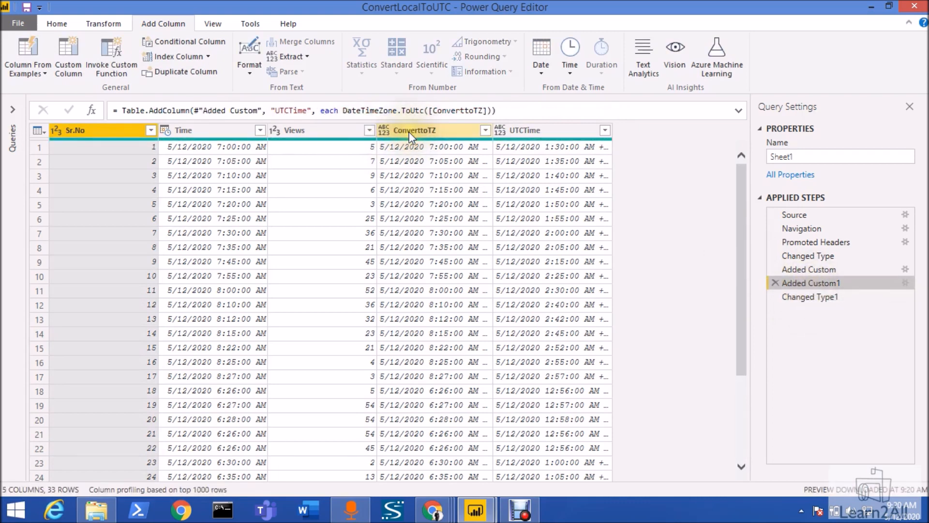
ctrl+click(528, 135)
right_click(533, 135)
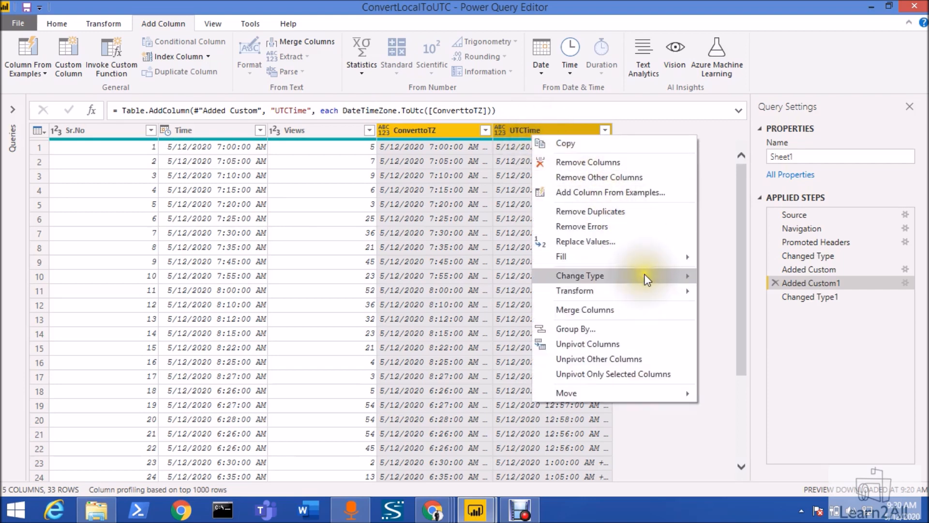
mouse_move(647, 275)
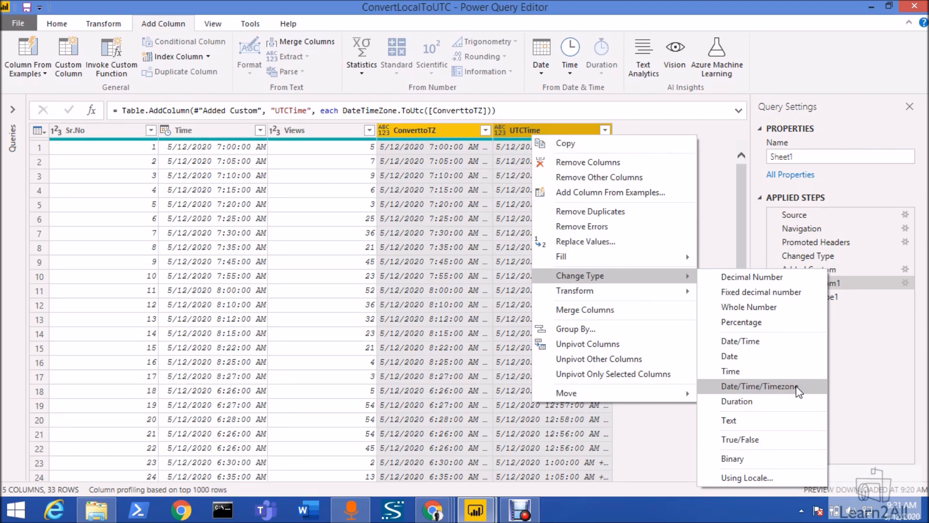
click(710, 155)
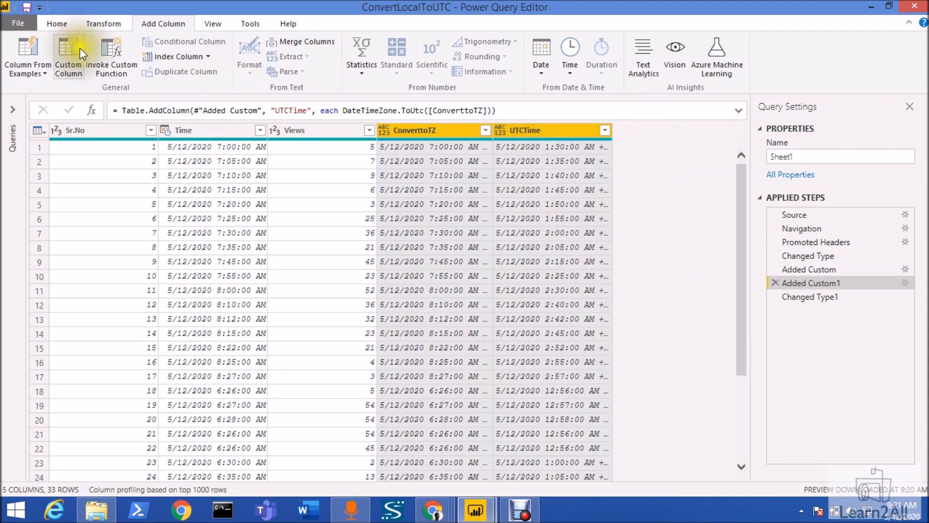
Switch to Chrome, view the Learn2ALL Group daily updates form, and return to the Learn2All YouTube channel page
click(65, 29)
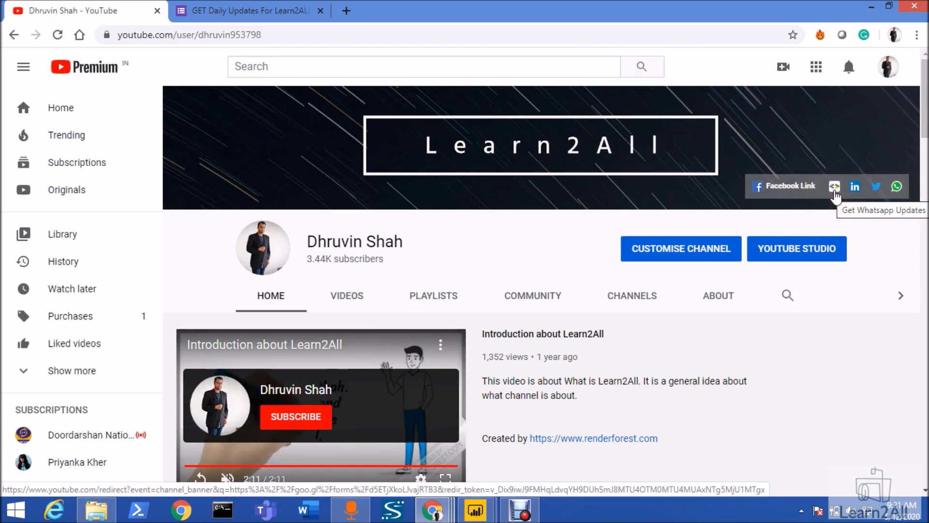
click(273, 9)
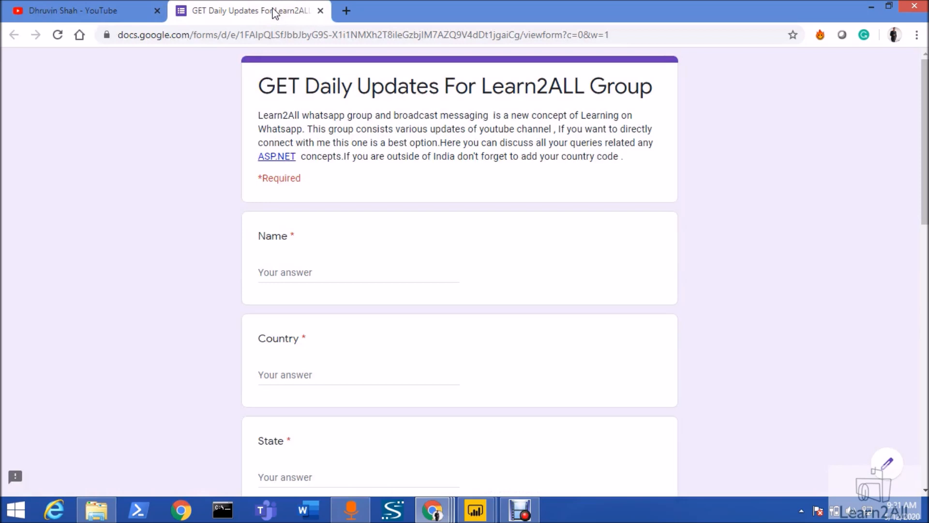
click(106, 6)
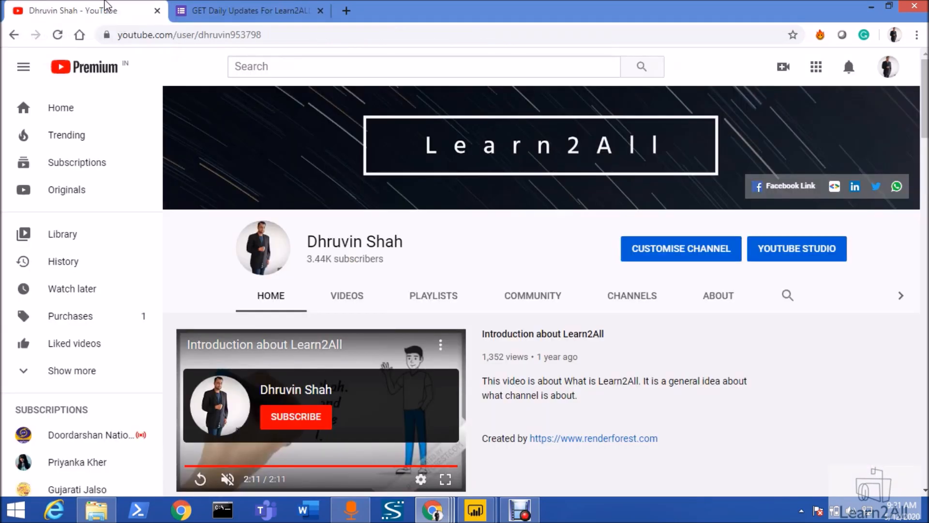